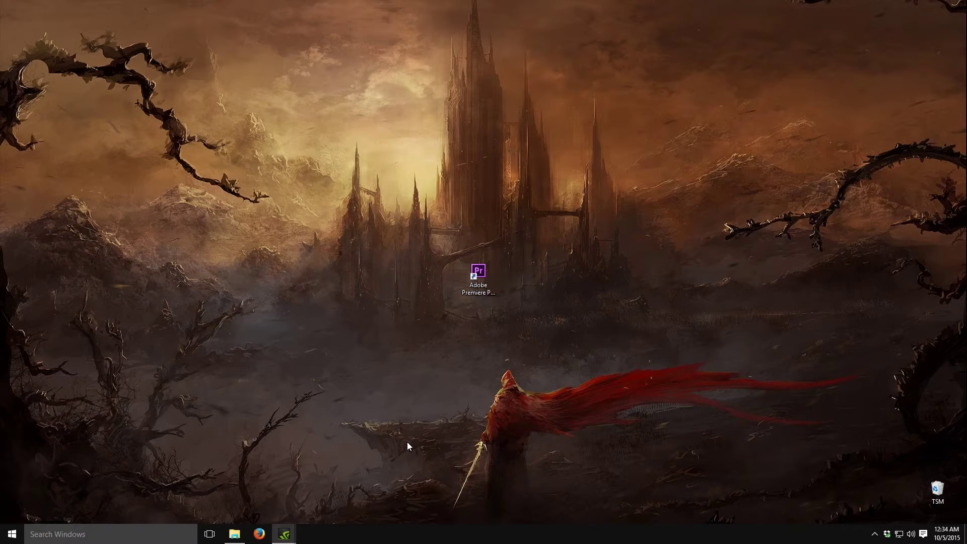
Check the Test footage video in the video\Desktop folder on the Storage (S:) drive and put the folder window away.
click(235, 534)
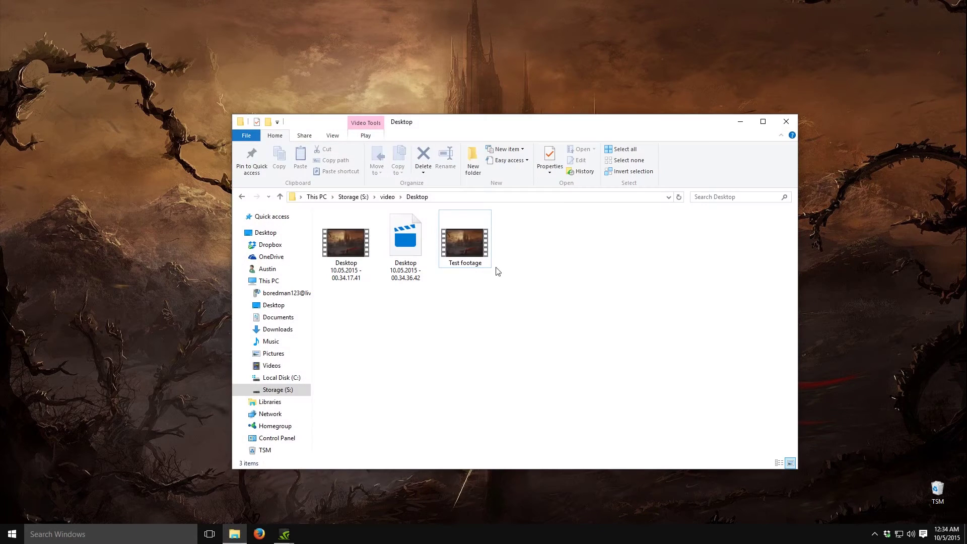
click(470, 254)
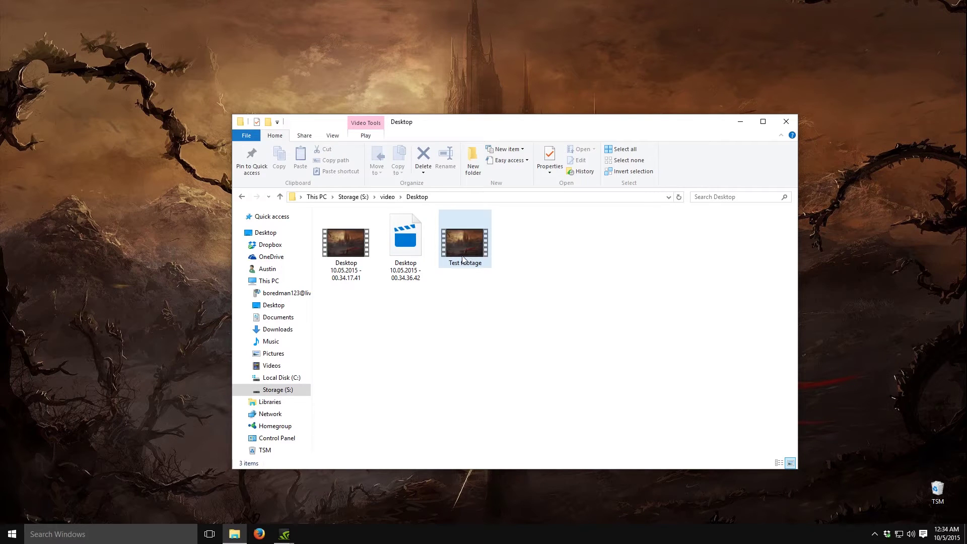
click(508, 240)
click(740, 121)
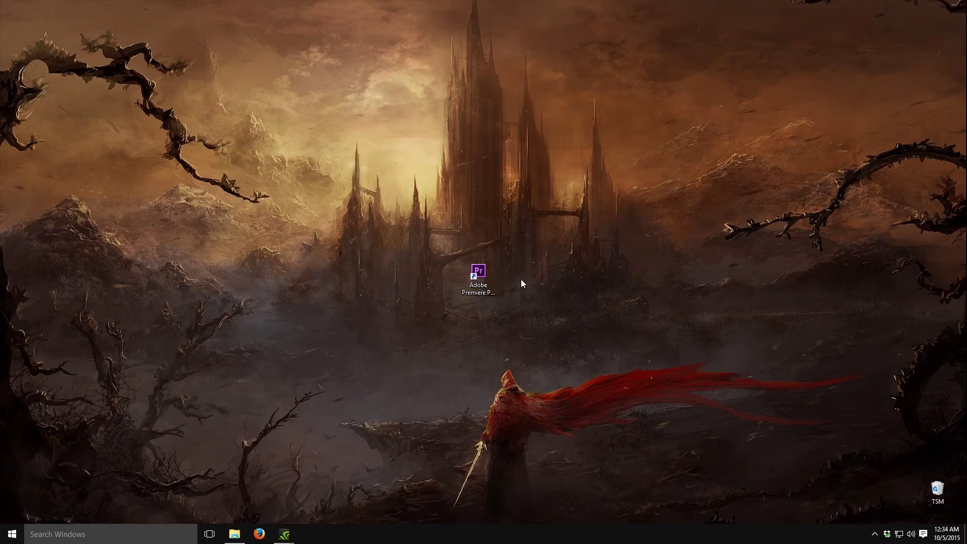
Launch Adobe Premiere Pro and create a project named test in S:\video, overwriting the existing one and skipping the preset sequence.
double_click(481, 277)
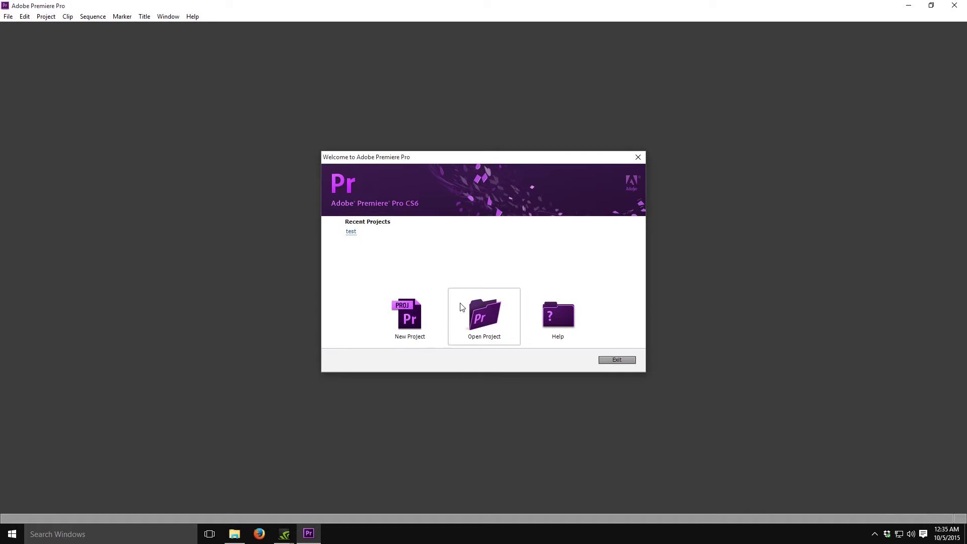
click(423, 321)
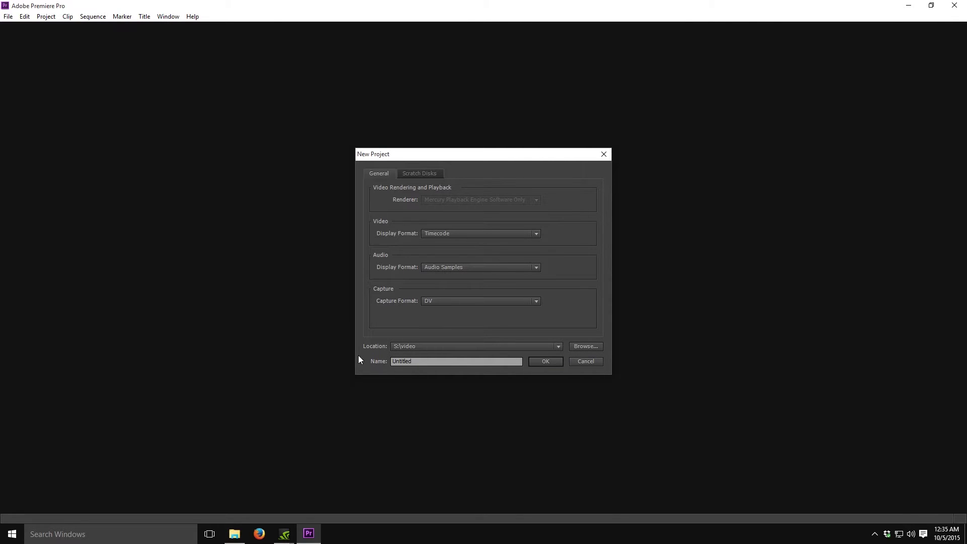
click(430, 363)
click(540, 364)
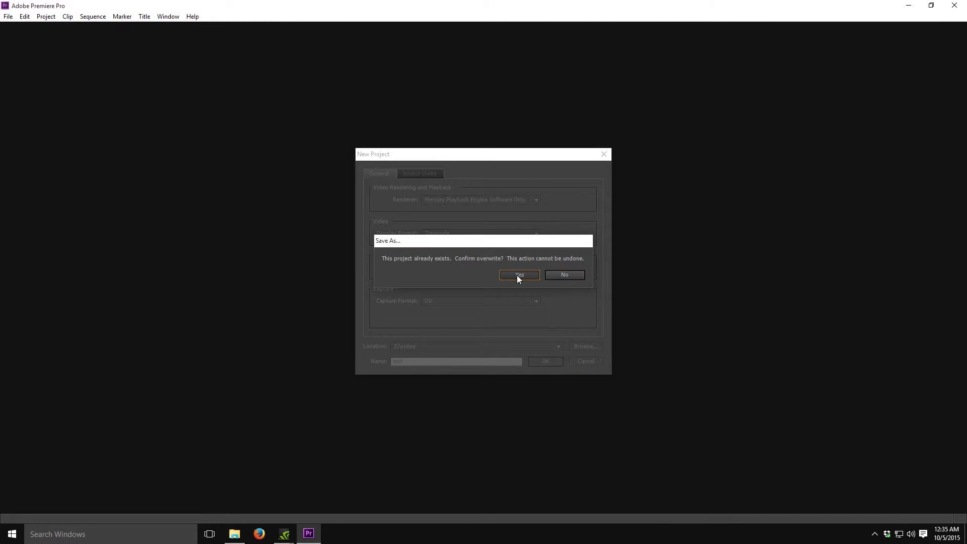
click(517, 275)
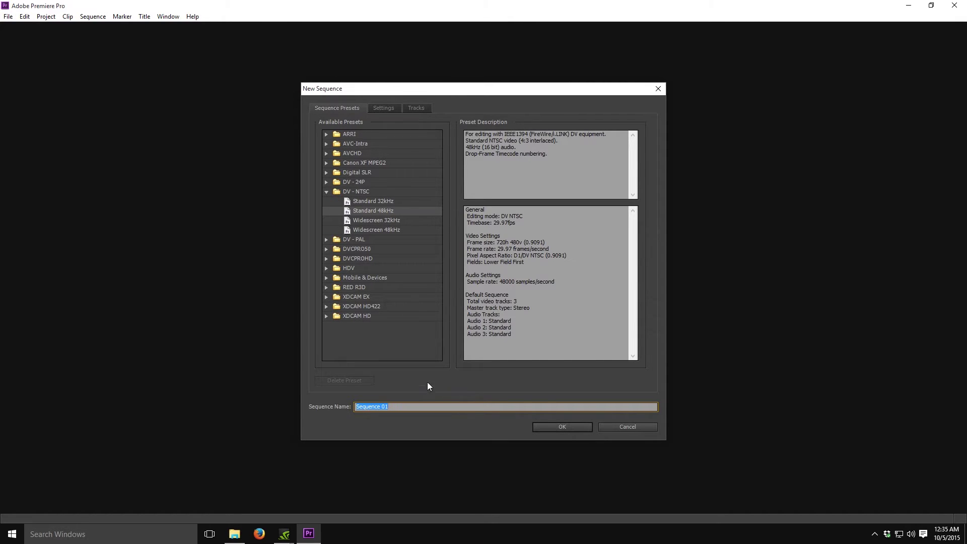
click(636, 427)
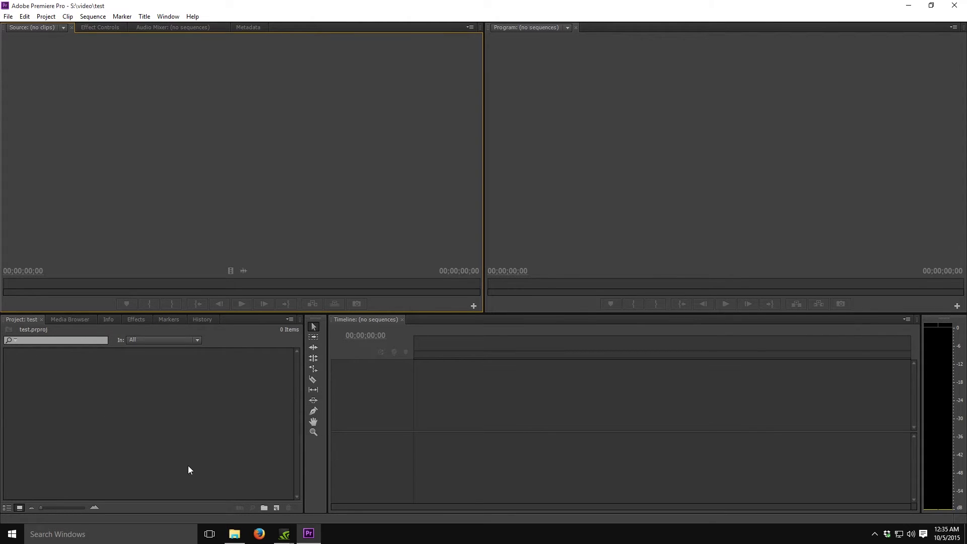
Import the Test footage video from the video\Desktop folder into the project.
double_click(124, 420)
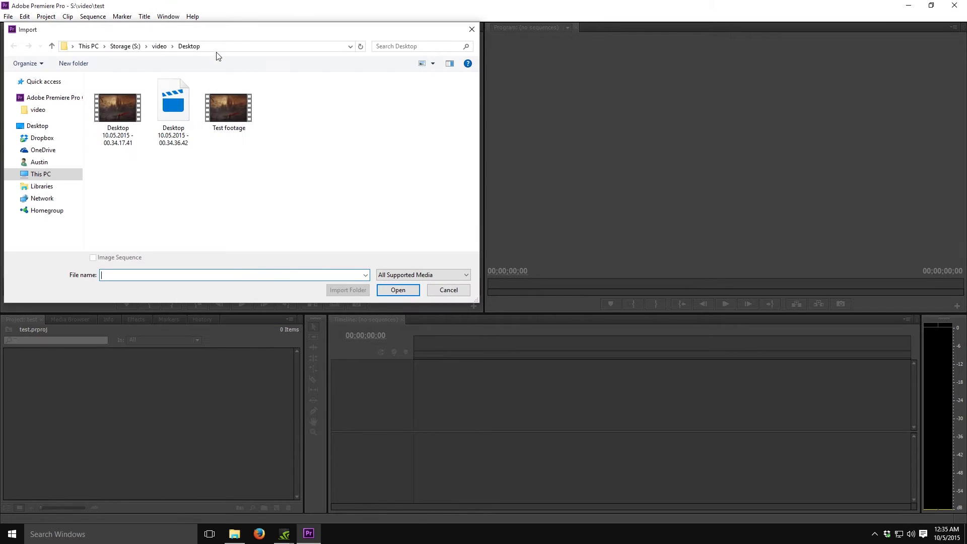
drag(221, 38, 297, 76)
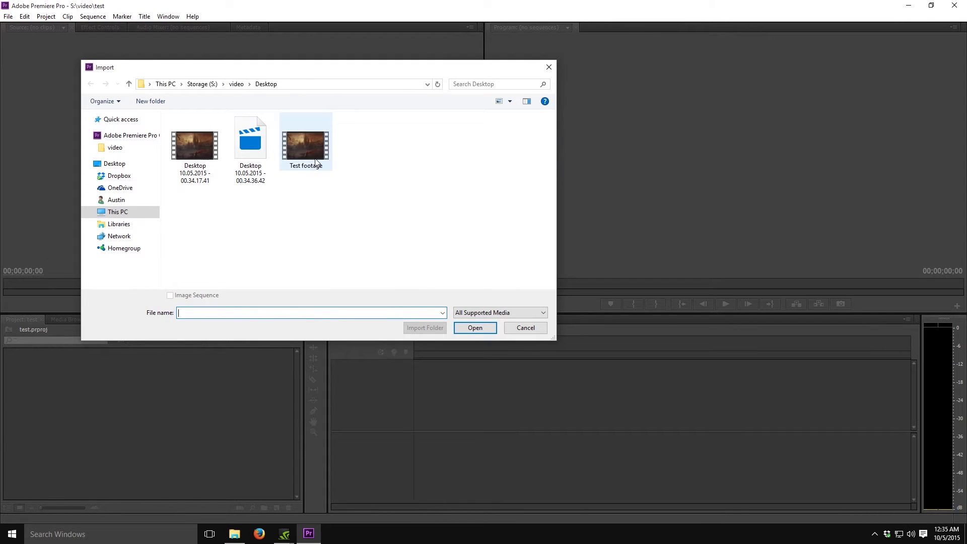
click(301, 155)
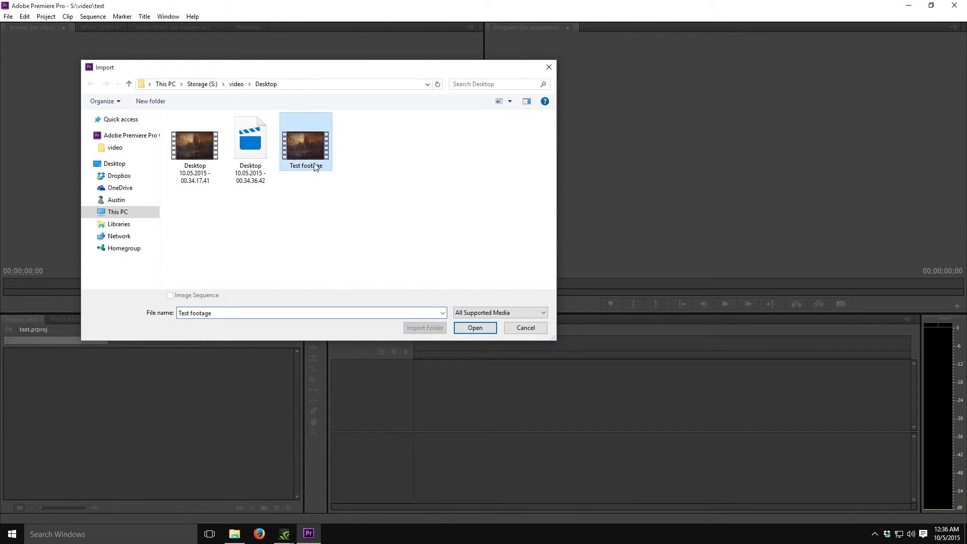
click(463, 327)
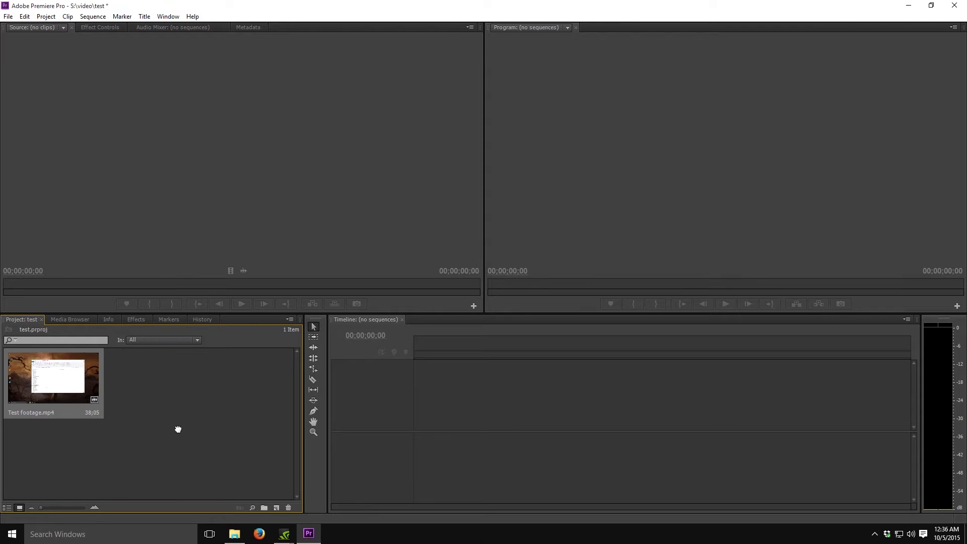
Place the Test footage clip at the start of the empty timeline as a new sequence, keeping the playhead at 00;00;00;00.
drag(245, 478, 337, 375)
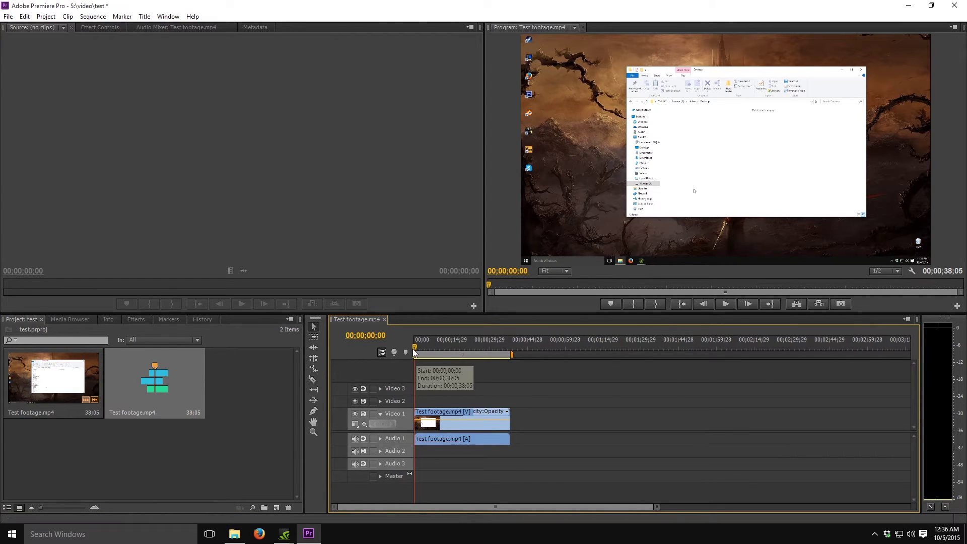
mouse_move(415, 348)
mouse_down()
mouse_move(487, 348)
mouse_move(412, 355)
mouse_up()
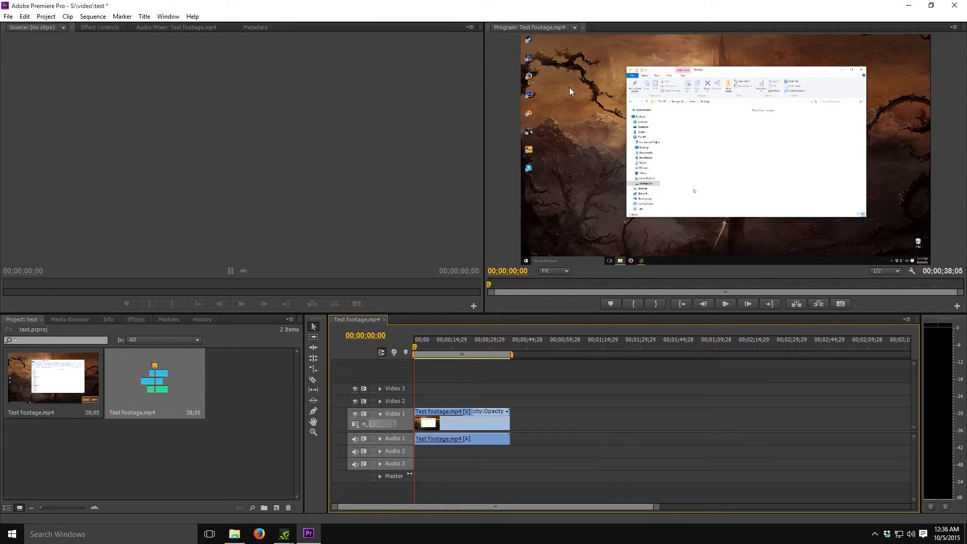
mouse_move(416, 351)
mouse_down()
mouse_move(485, 356)
mouse_move(412, 361)
mouse_up()
Split the Test footage clip slightly before its midpoint with the Razor tool and remove the first part's audio.
click(313, 379)
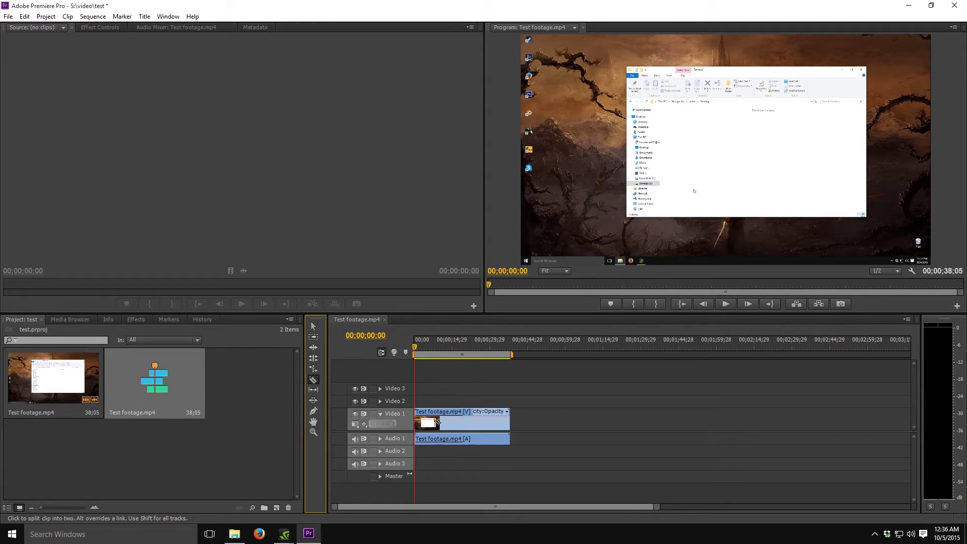
click(459, 421)
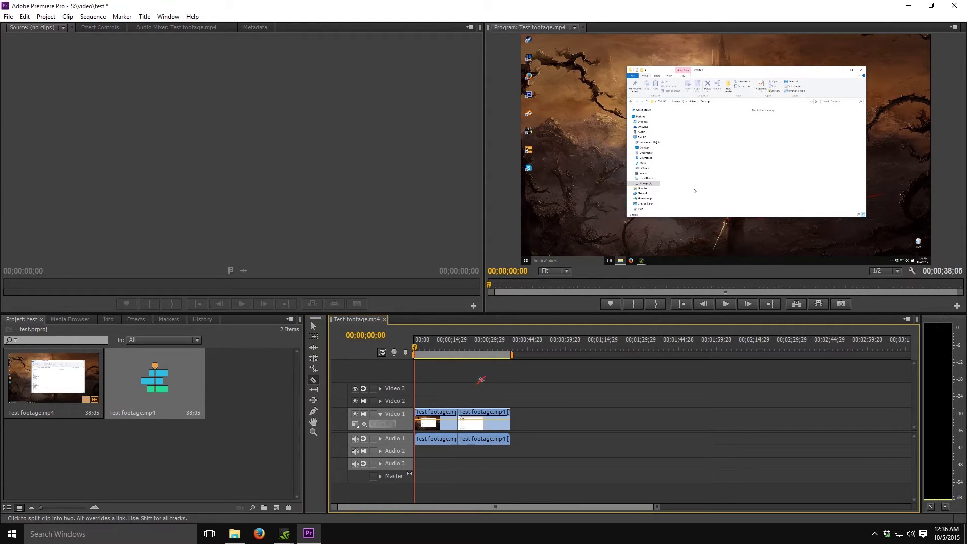
key(v)
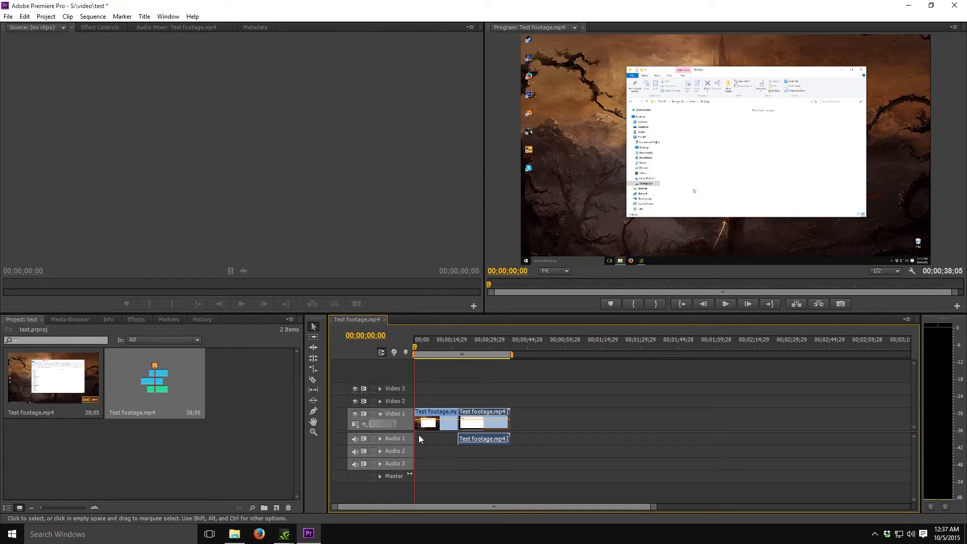
Swap the two clip segments so the second part plays first, and place the playhead at 00;00;03;05.
click(458, 348)
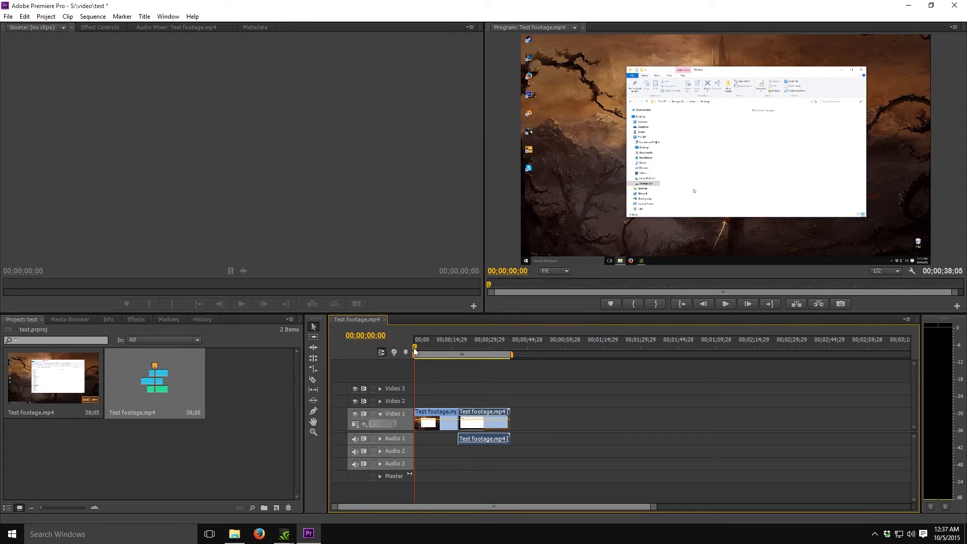
drag(458, 364, 435, 360)
drag(435, 416, 480, 407)
drag(468, 352, 430, 370)
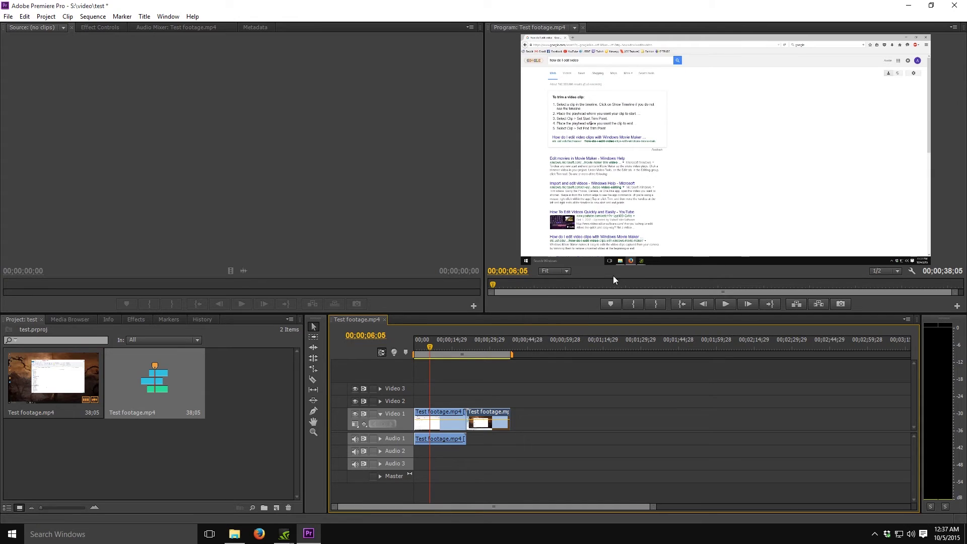
mouse_move(429, 347)
mouse_down()
mouse_move(482, 349)
mouse_move(423, 349)
mouse_up()
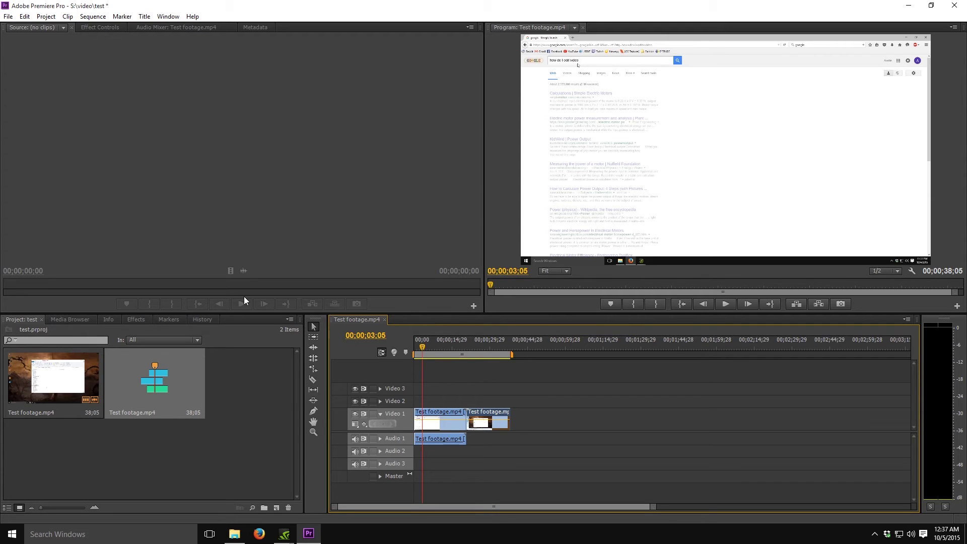
Try media export settings with format H.264 and preset HD 1080p 23.976, and close them without exporting.
click(8, 17)
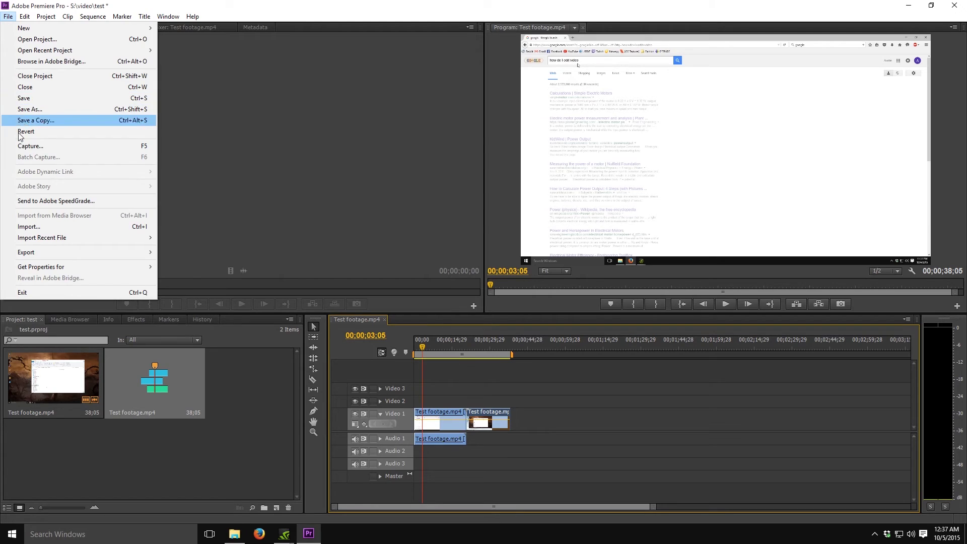
mouse_move(26, 253)
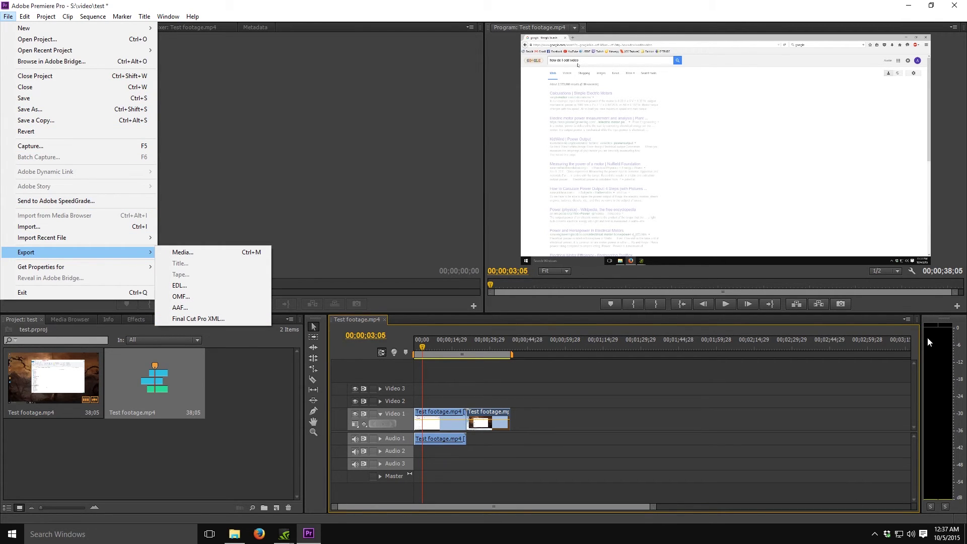
click(181, 253)
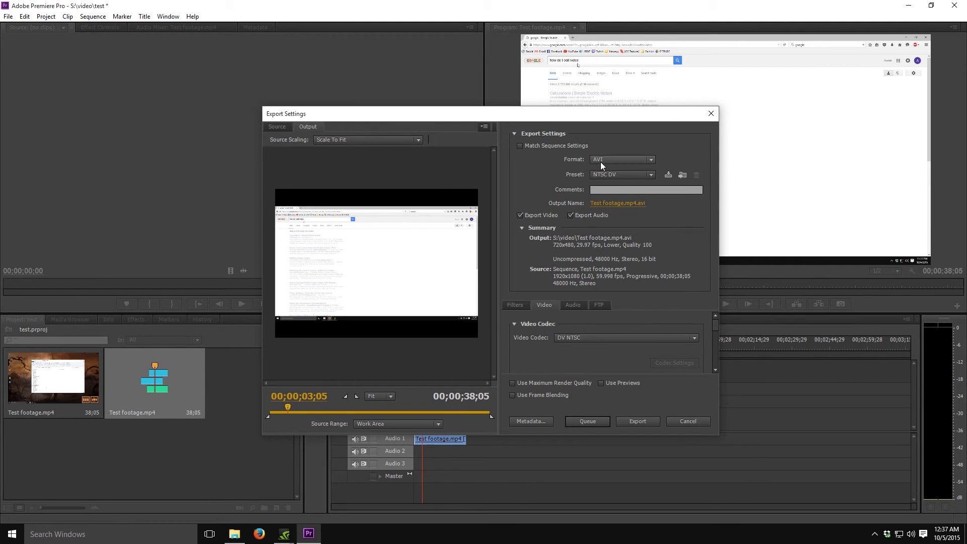
click(601, 161)
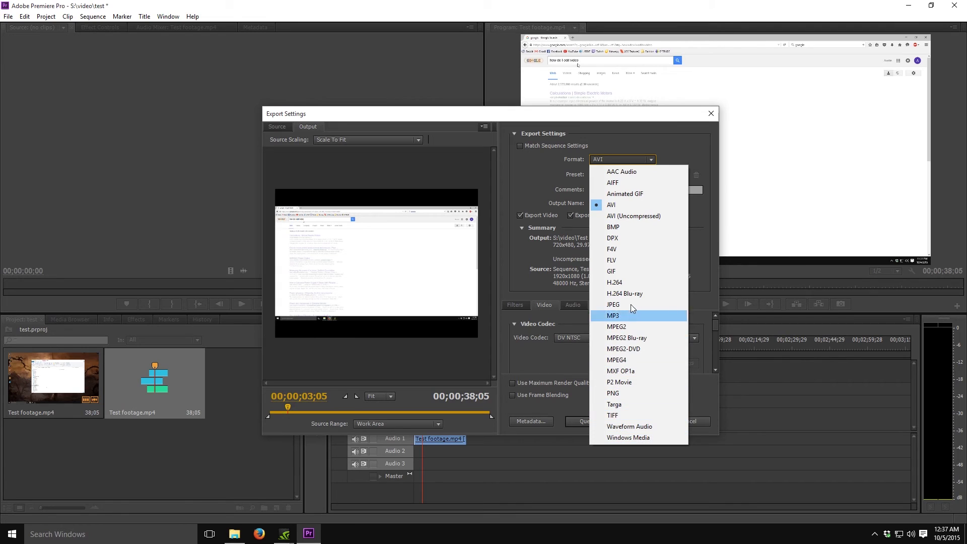
click(614, 284)
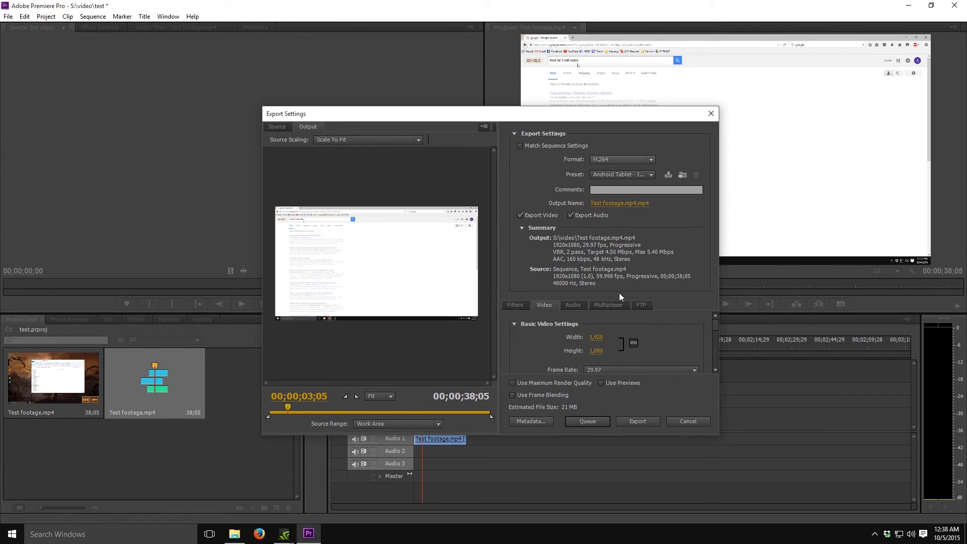
click(630, 174)
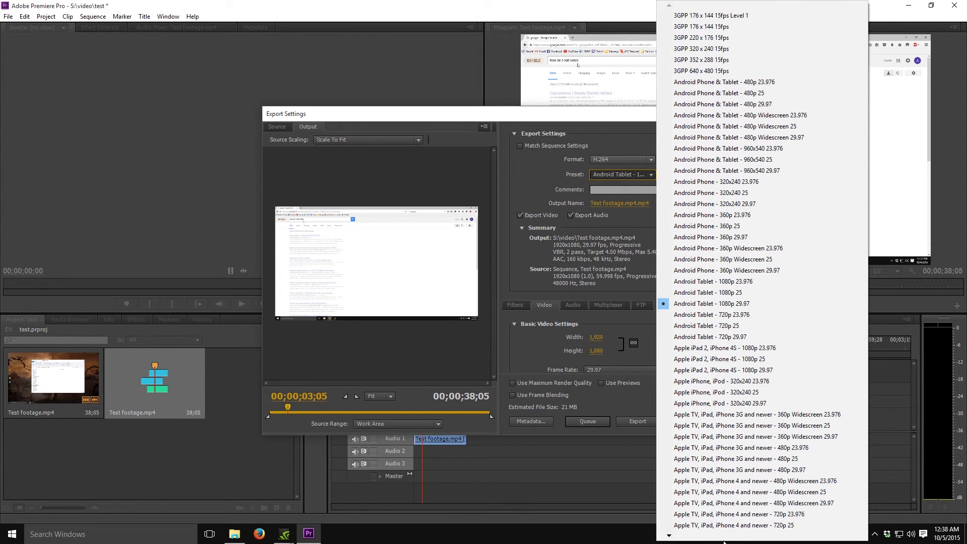
mouse_move(724, 539)
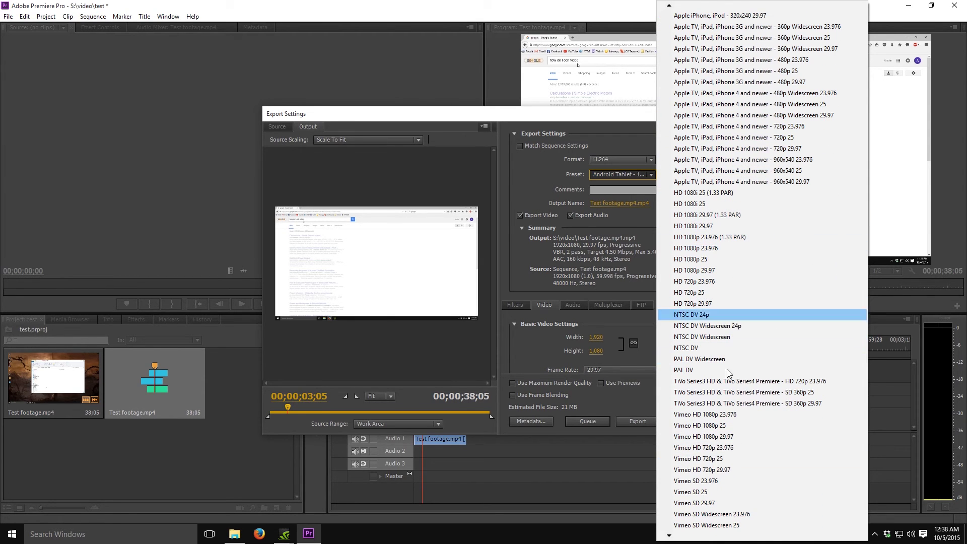
click(711, 248)
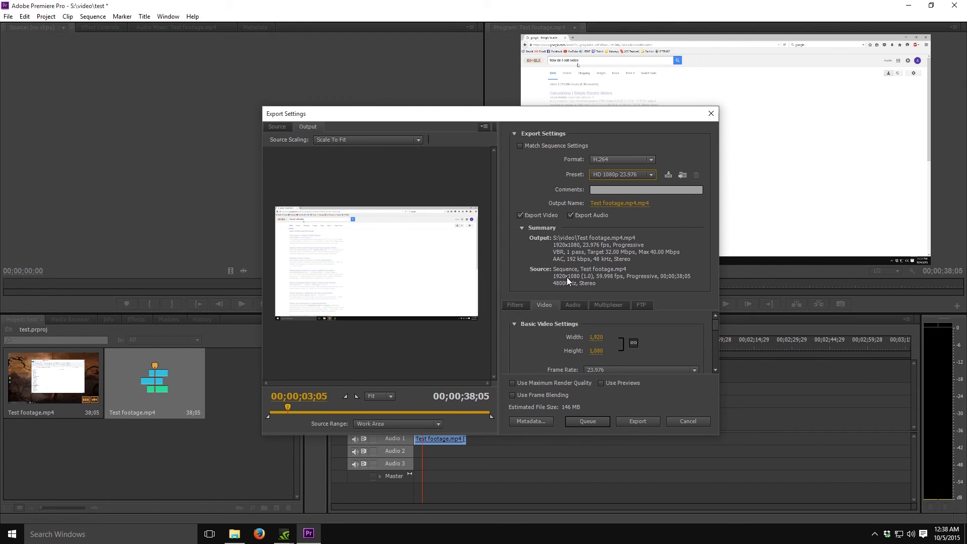
key(Escape)
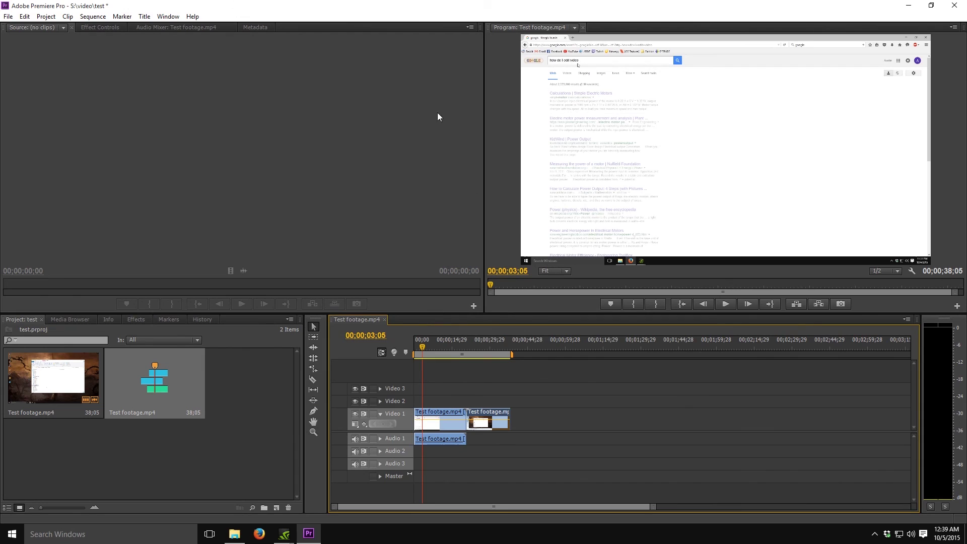